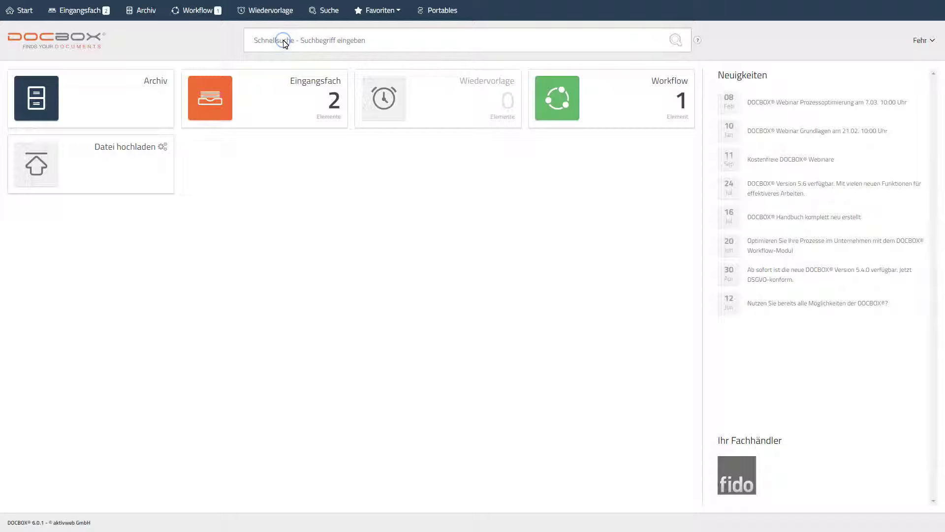
Search all documents for "dolores" and look through the results, previewing the page of Abrechnung Get Involved
type("dolores")
key("Return")
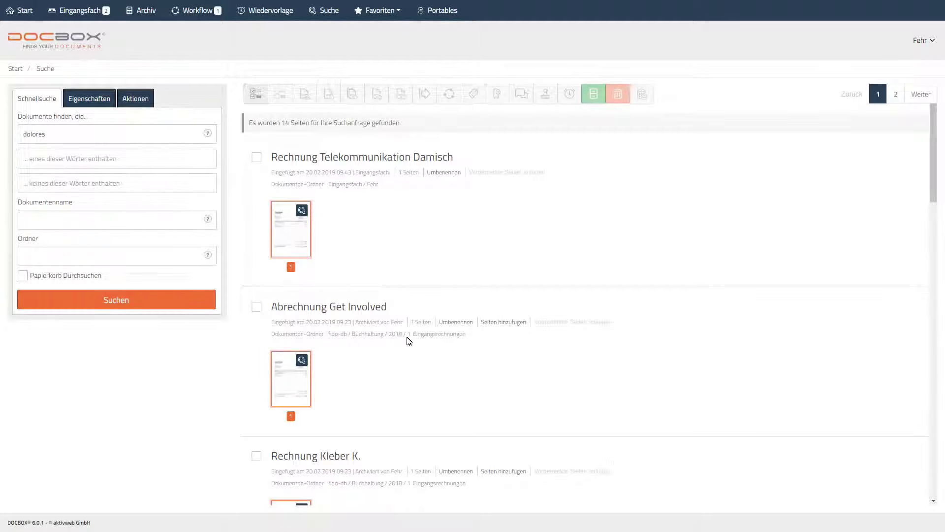
scroll(428, 350, "down", 2)
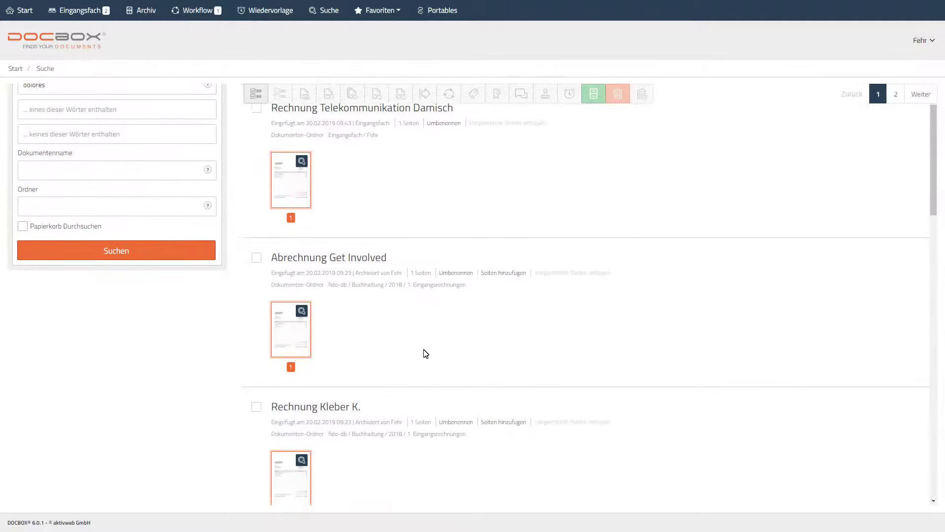
mouse_move(306, 265)
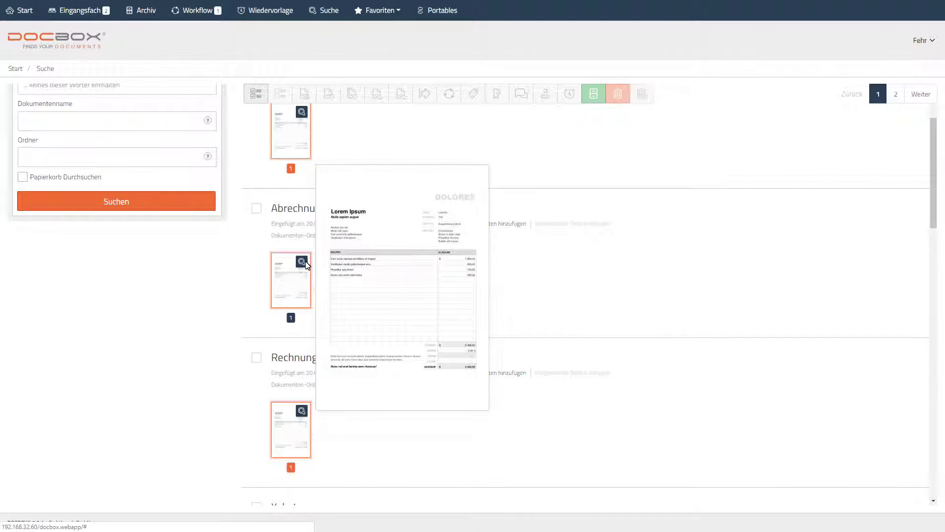
scroll(492, 280, "down", 3)
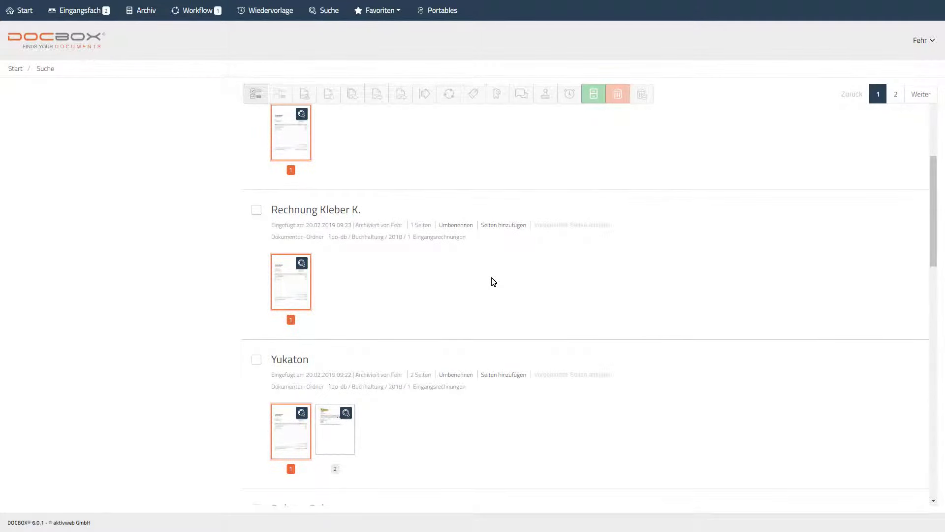
scroll(494, 282, "down", 1)
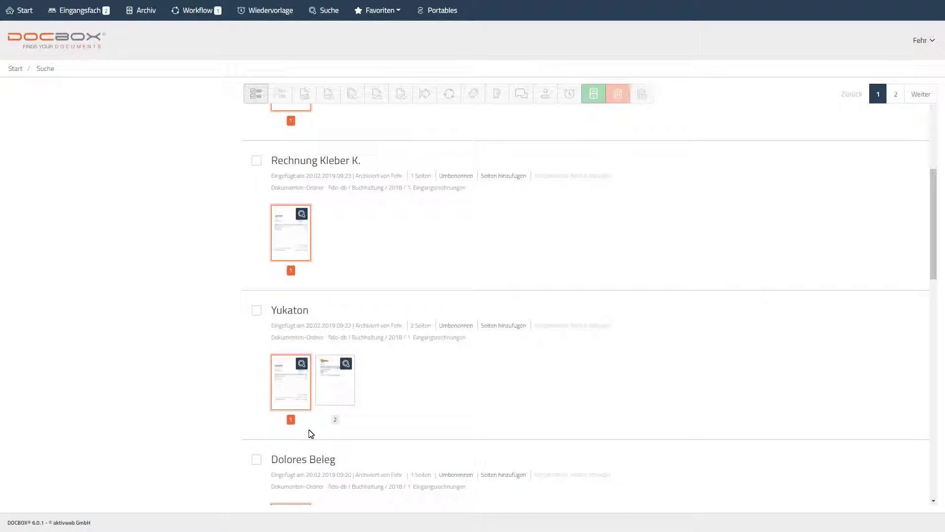
Open the Yukaton document from the results to view it, and return to the start of the result list
left_click(300, 311)
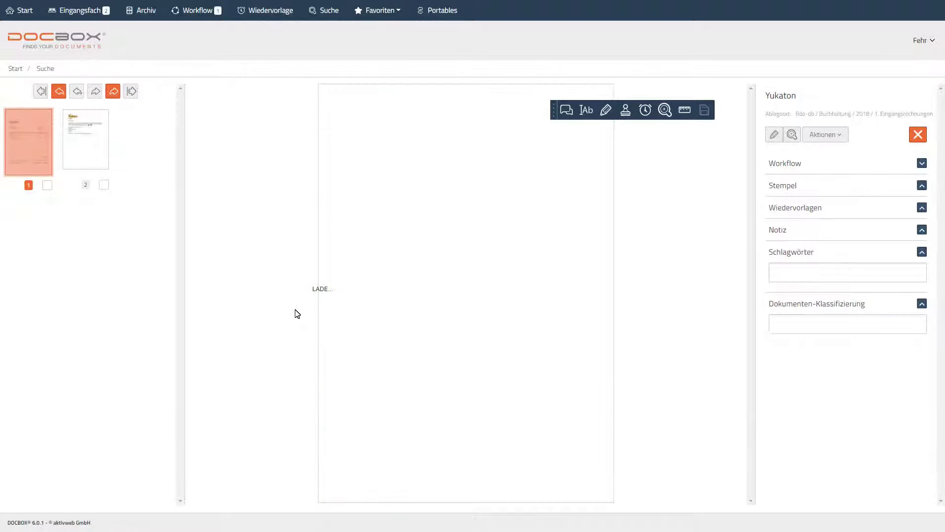
left_click(840, 136)
left_click(744, 170)
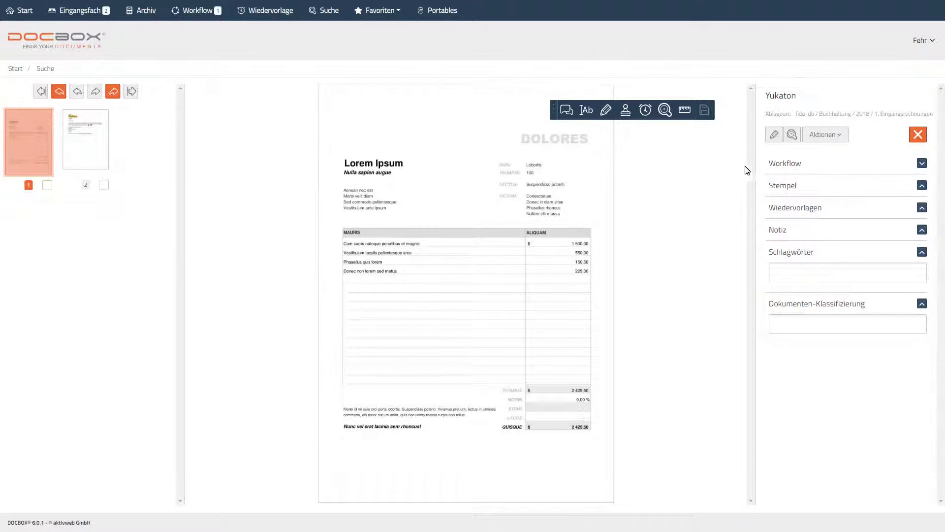
left_click(918, 134)
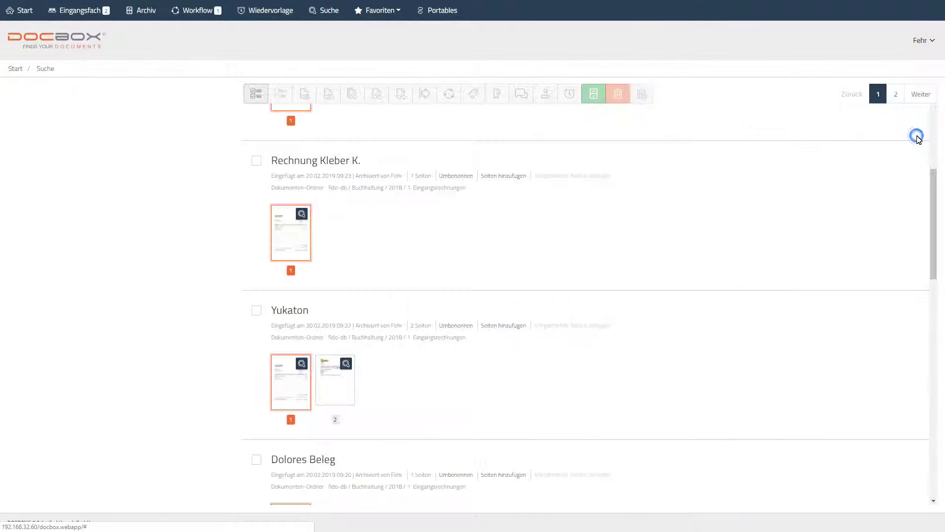
scroll(676, 268, "up", 6)
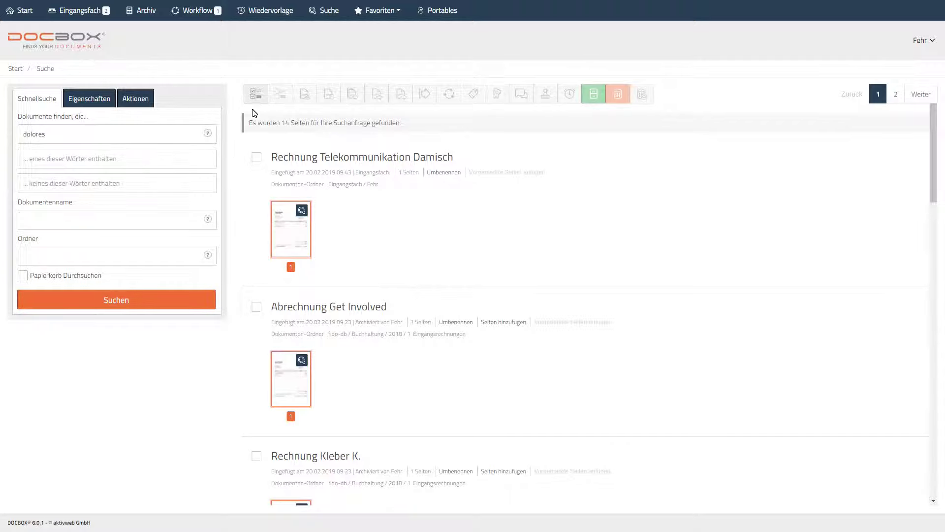
Start a new search for documents that contain any of the words "lorem lorem"
left_click(329, 11)
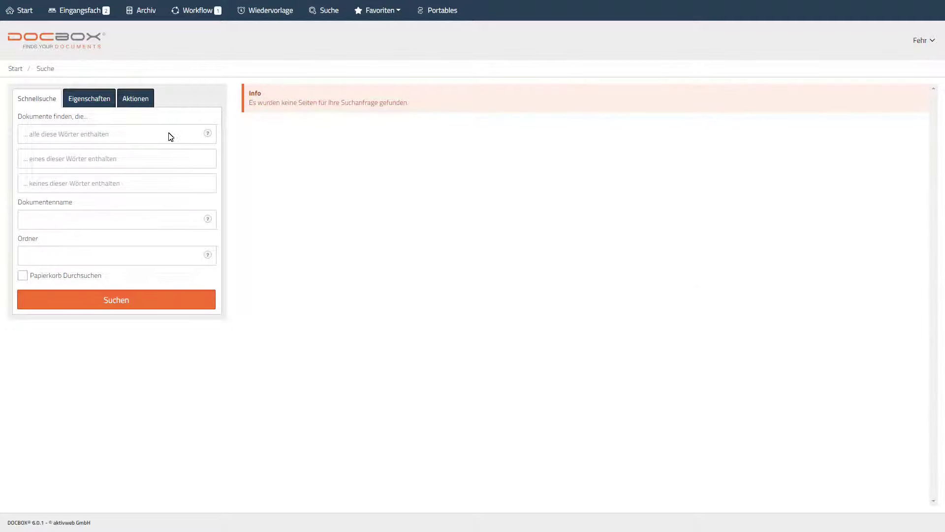
mouse_move(208, 136)
left_click(193, 164)
type("lorem lorem")
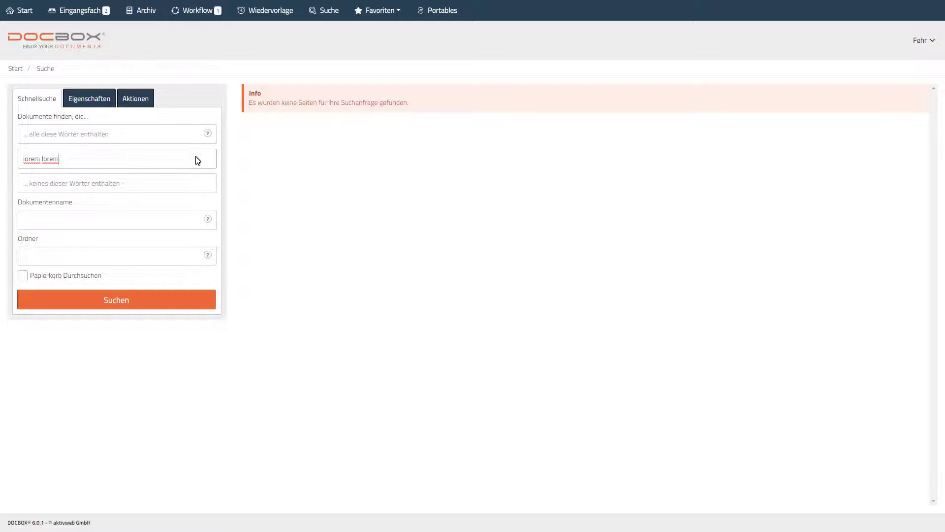
key("Return")
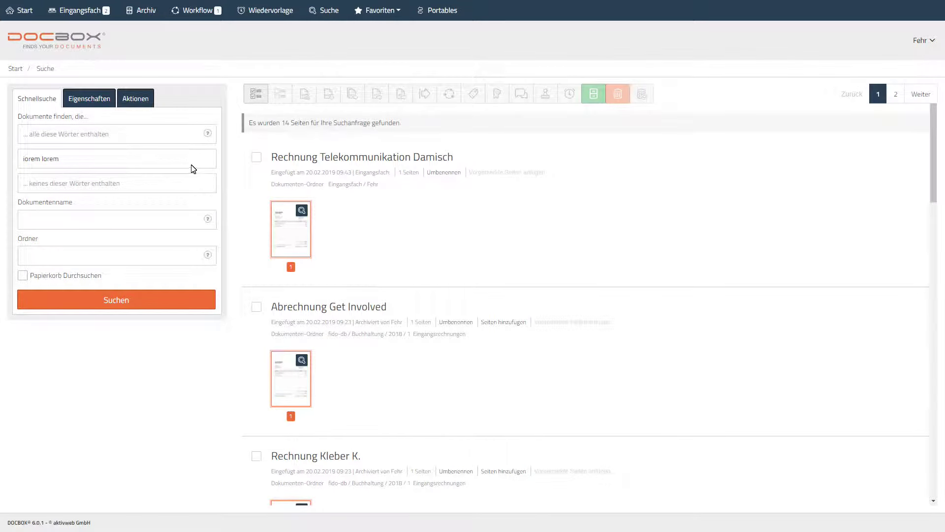
Clear the any-of-these-words criterion and search for documents that contain "sonn" as a required term
left_click(166, 162)
left_click_drag(105, 167, 22, 163)
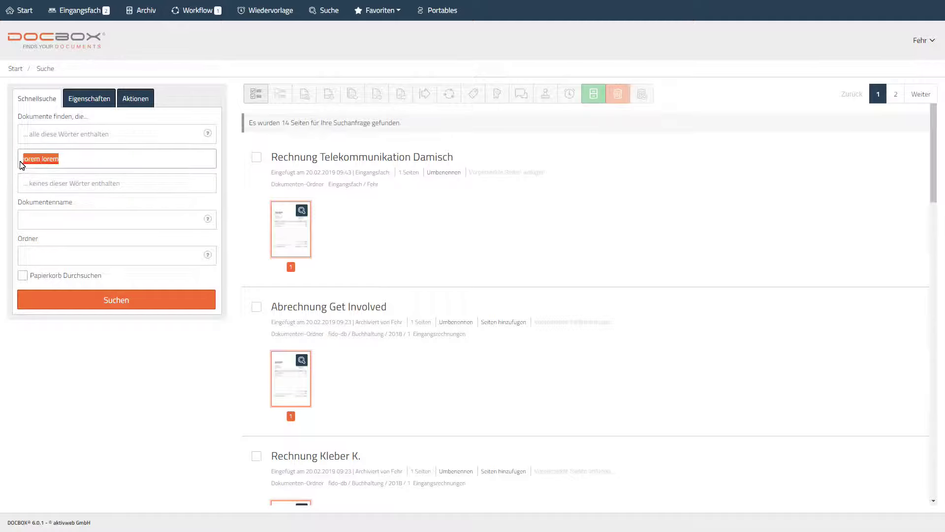
key("BackSpace")
left_click(172, 136)
type("sonn")
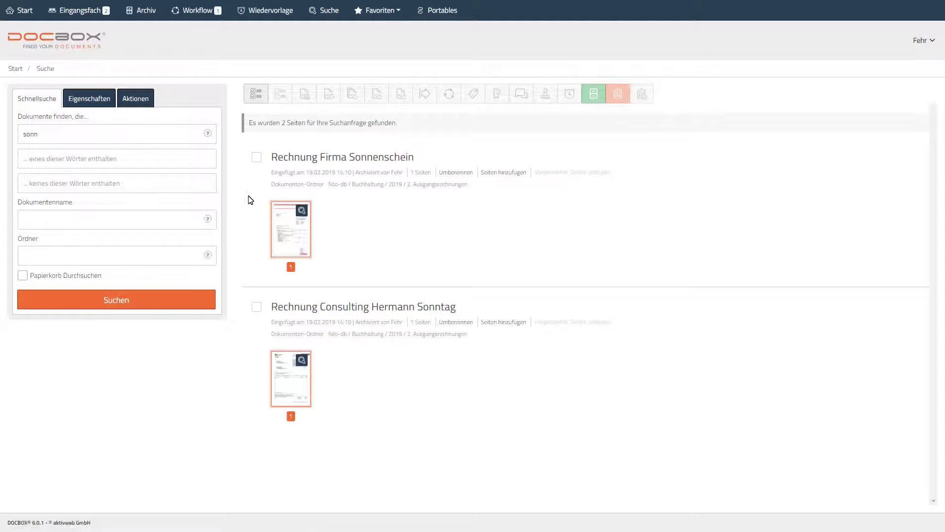
Search for documents that contain "rechnung" but exclude those containing "januar"
left_click_drag(59, 135, 21, 135)
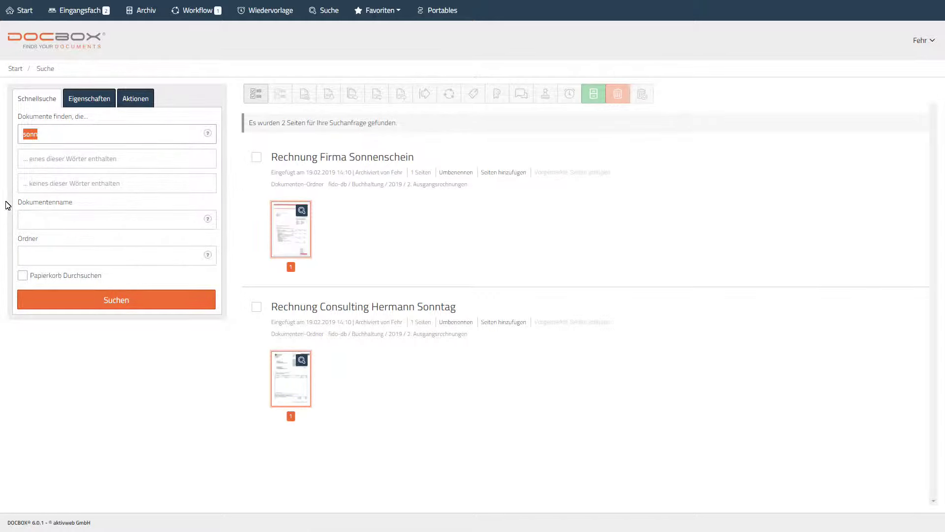
type("rechnung")
key("Return")
left_click(55, 185)
type("januar")
key("Return")
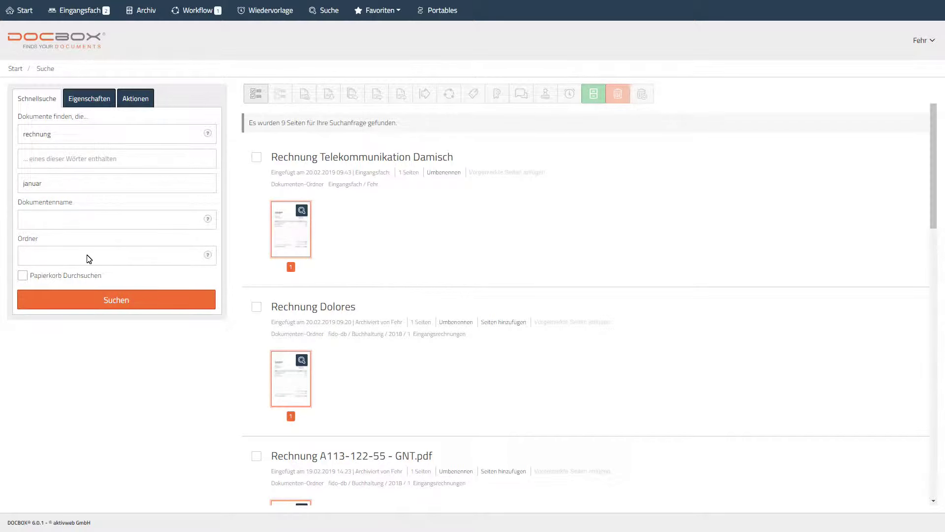
Examine the property filter choices for document type, creation date and archiving user
left_click(97, 101)
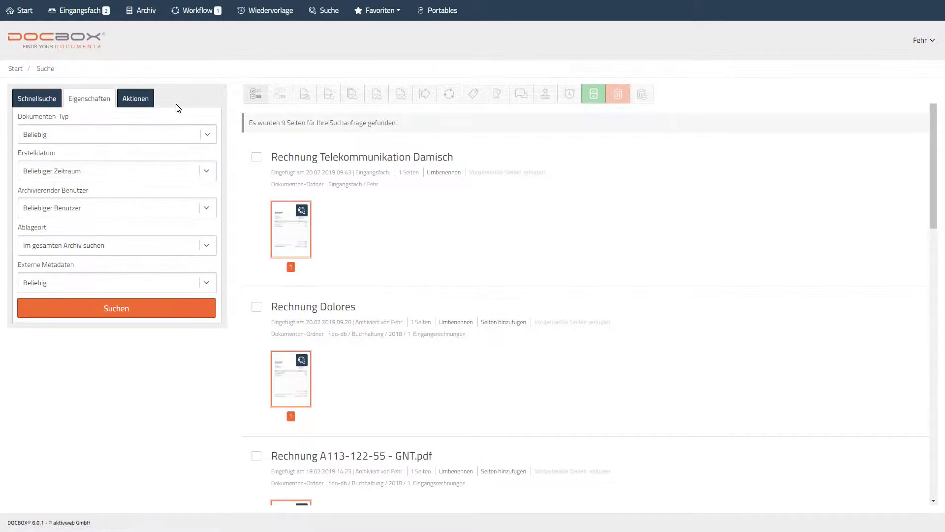
left_click(208, 133)
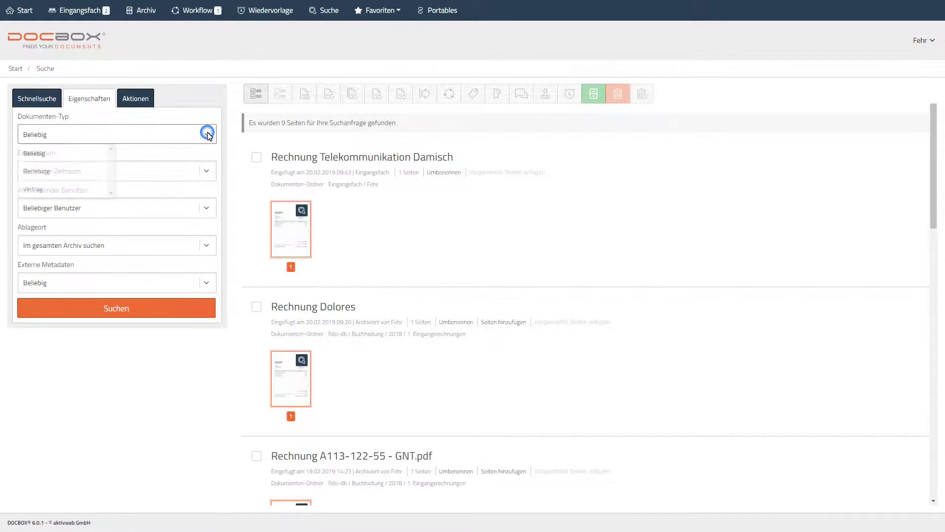
left_click(209, 135)
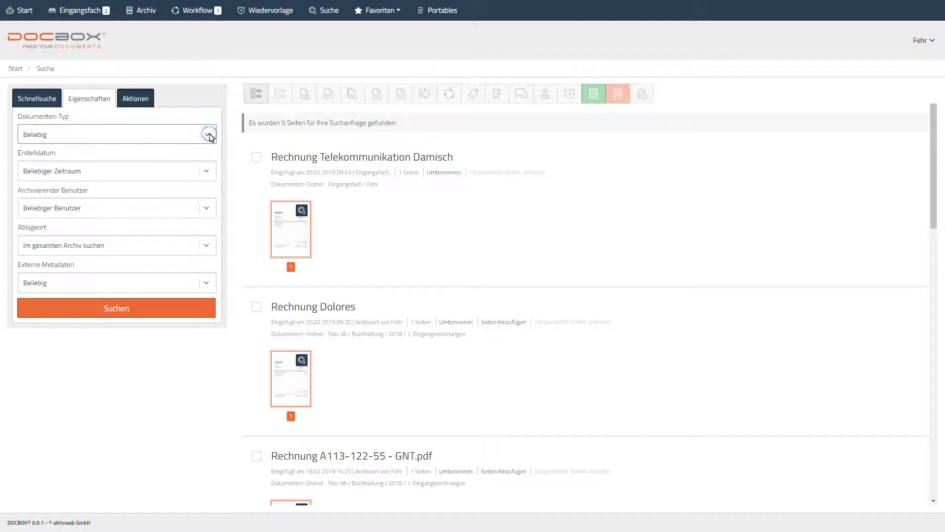
left_click(207, 172)
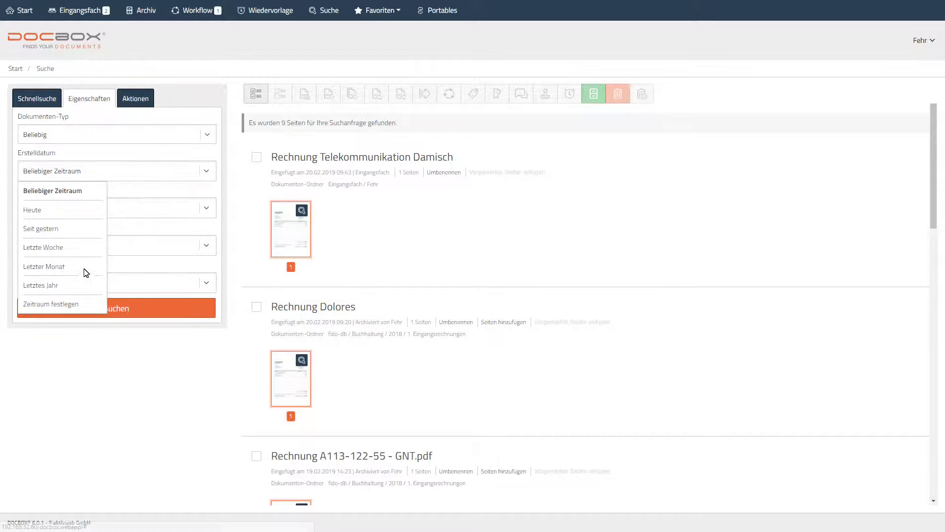
left_click(204, 172)
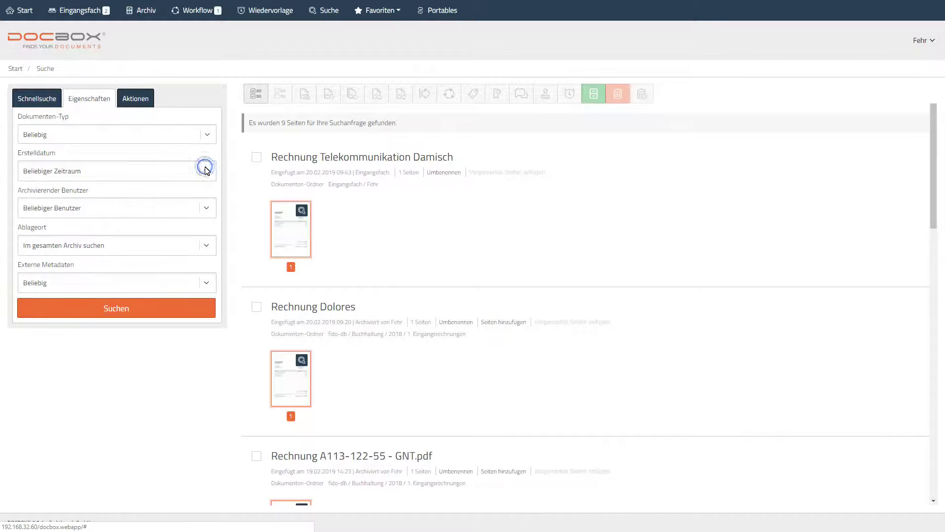
left_click(206, 210)
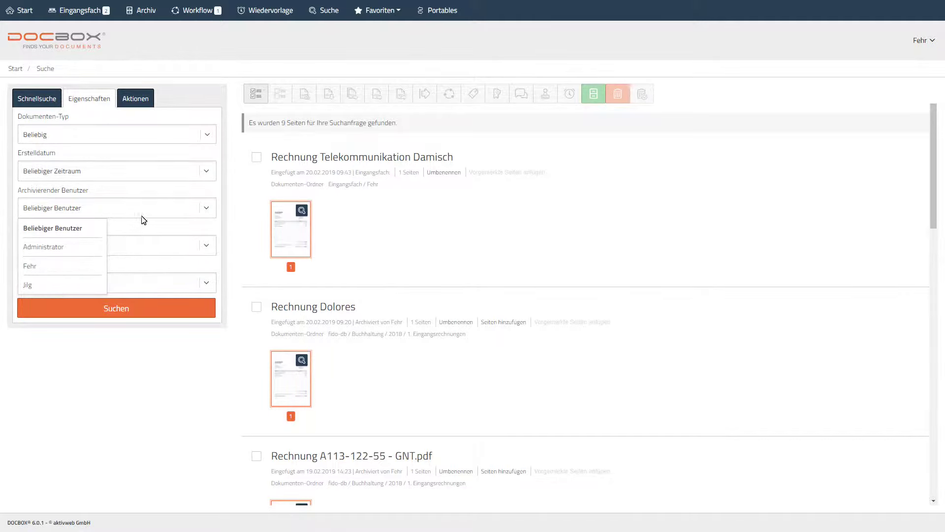
left_click(206, 210)
Examine the archive folders offered as storage location filter, expanding Buchhaltung and its 2018 subfolder
left_click(205, 246)
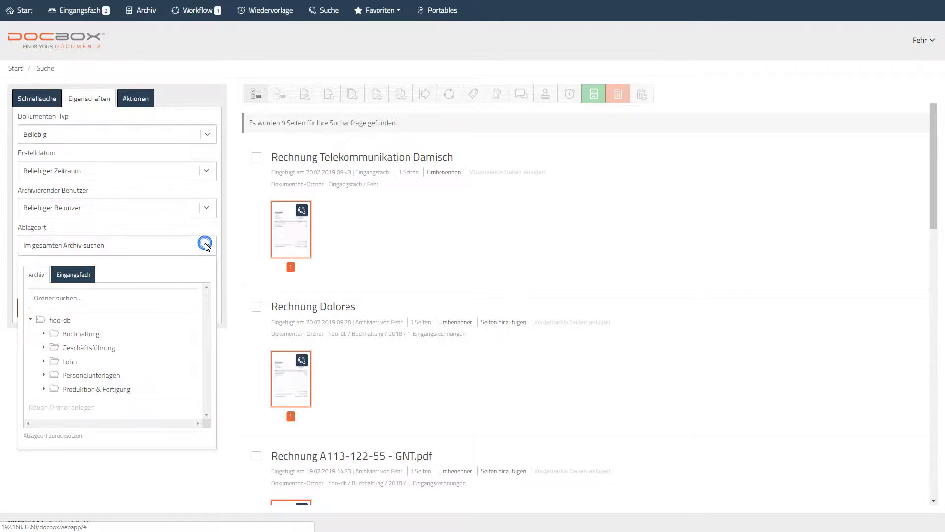
left_click(44, 333)
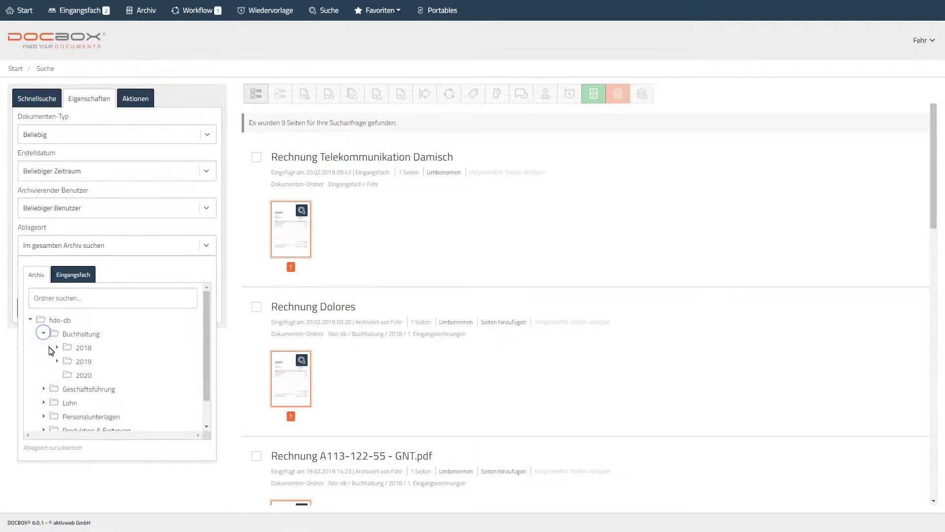
left_click(56, 347)
scroll(77, 356, "down", 2)
scroll(77, 355, "down", 2)
scroll(76, 354, "up", 5)
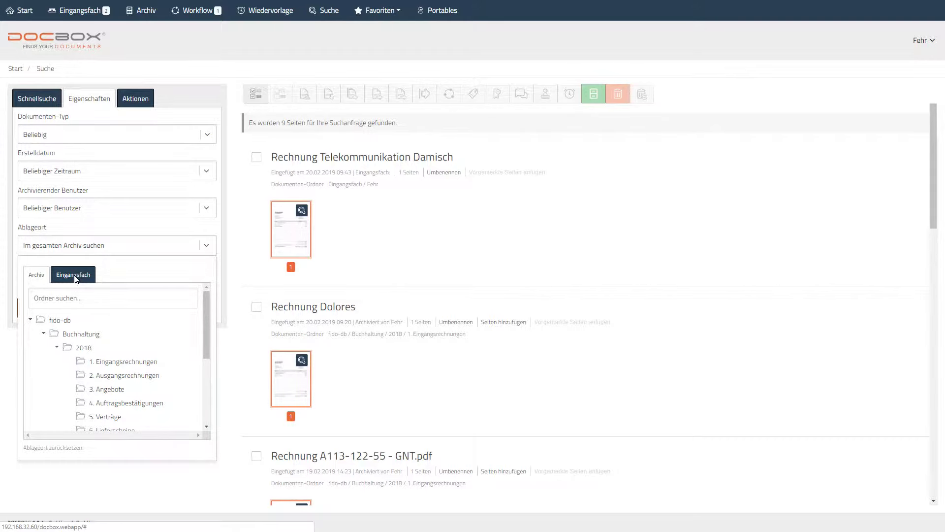
left_click(213, 247)
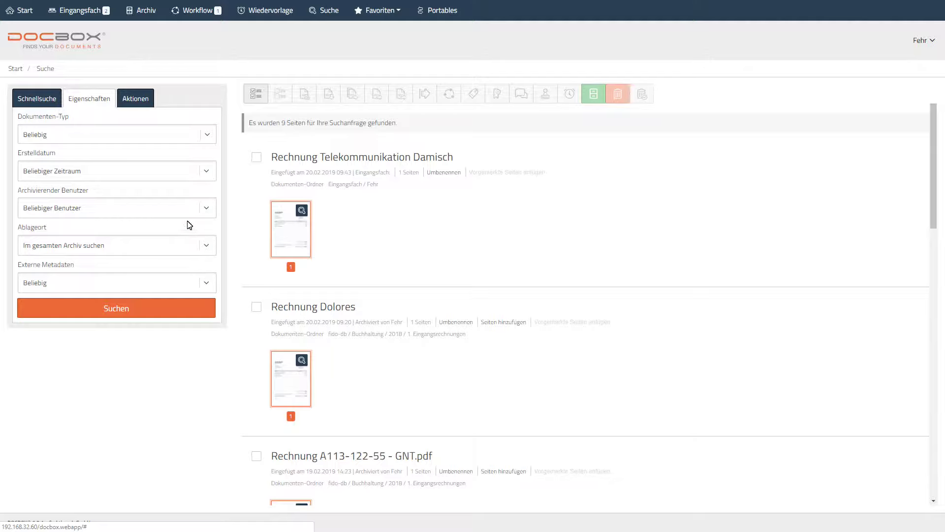
Examine the action-based search criteria, including the choices for documents with and without certain stamps
left_click(137, 99)
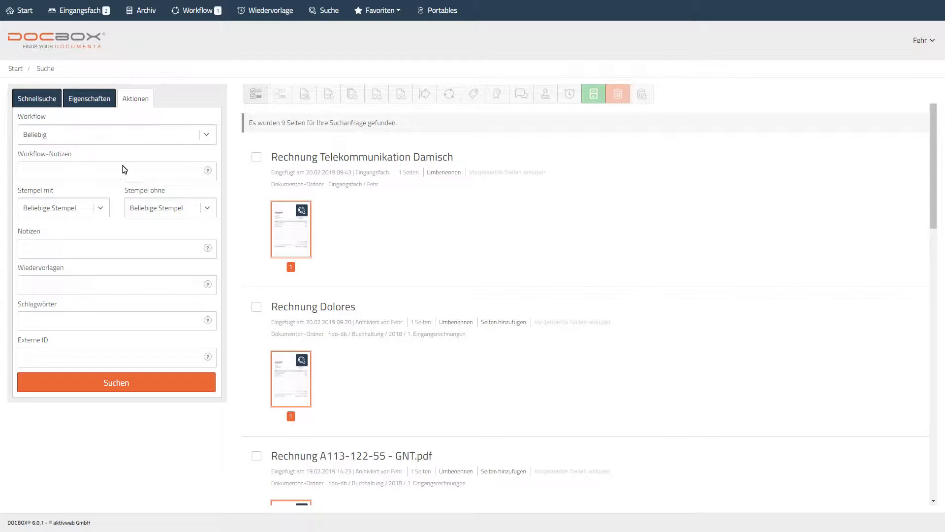
left_click(104, 209)
left_click(103, 209)
left_click(211, 207)
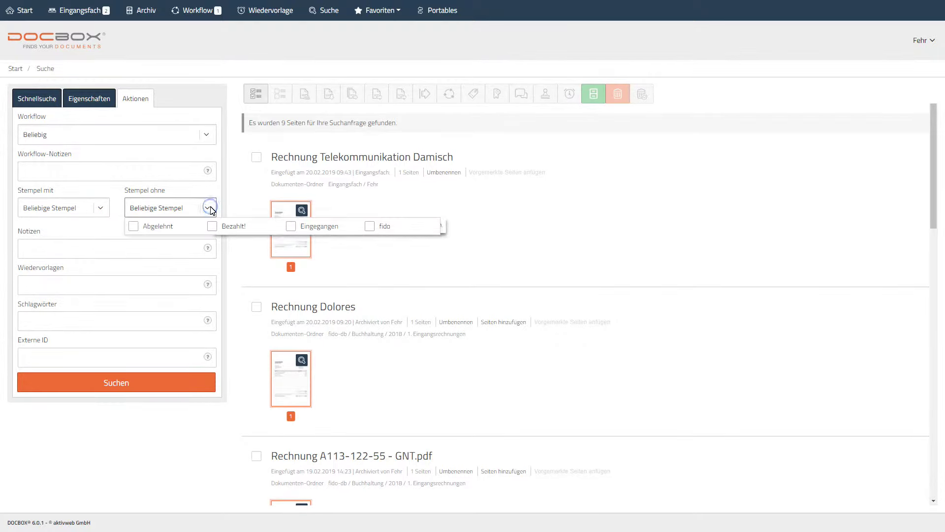
left_click(211, 209)
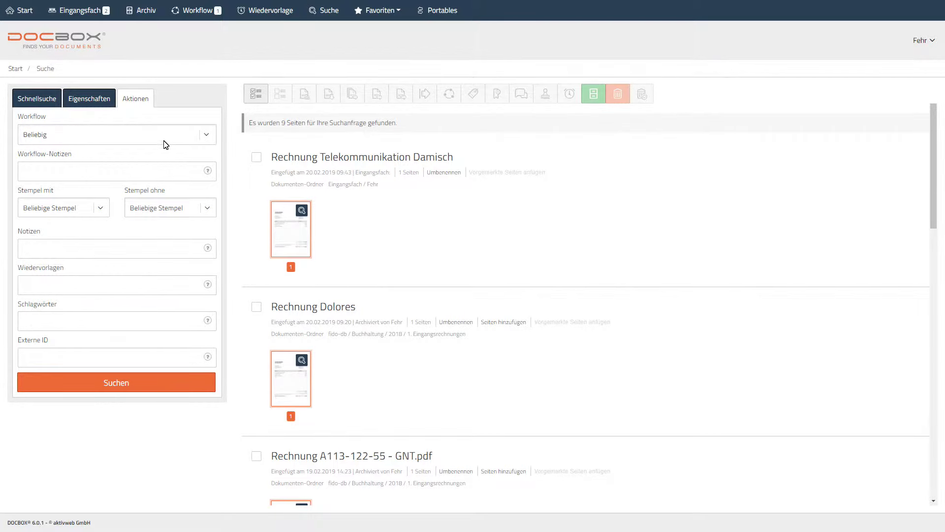
Restrict the search to the Rechnung workflow with status Überprüfen and run it
left_click(205, 135)
left_click(103, 166)
left_click(83, 219)
left_click(108, 191)
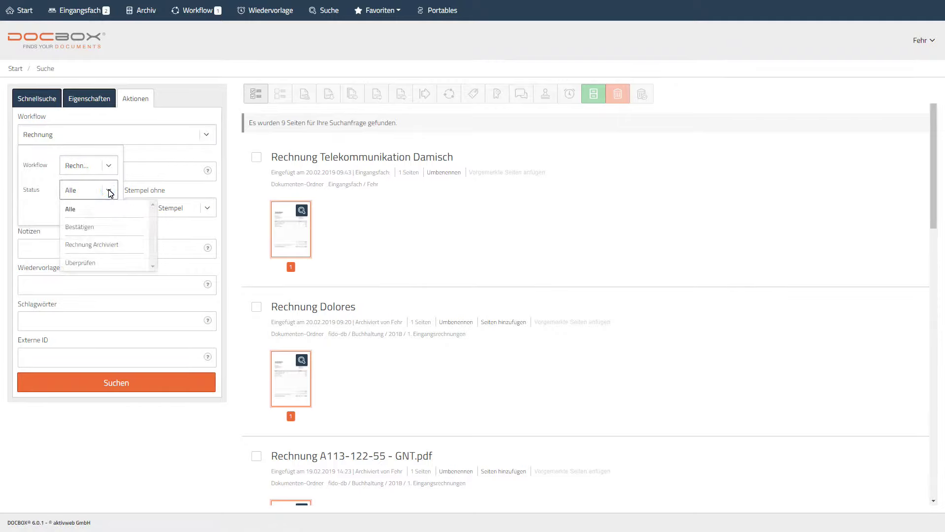
left_click(80, 262)
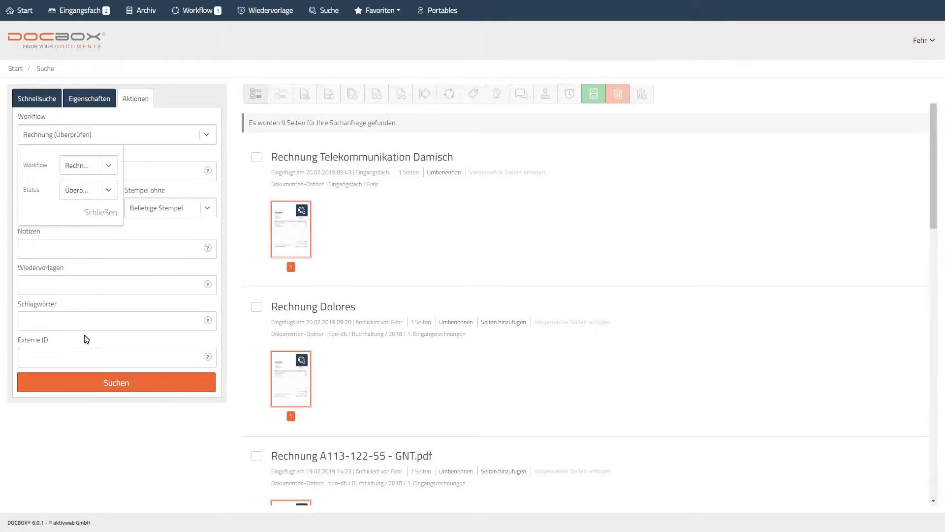
left_click(109, 380)
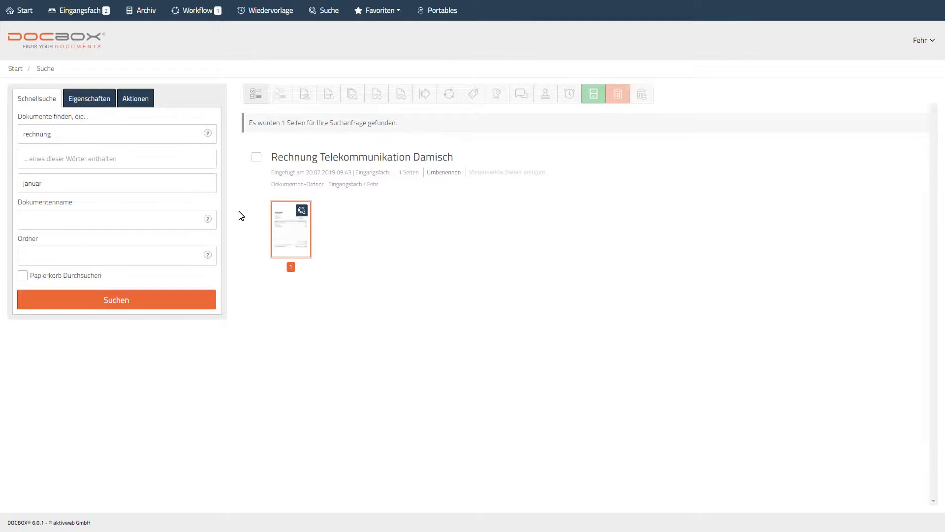
Start a new search for documents created within Letztes Jahr and archived by the currently logged-in user, and run it
left_click(327, 11)
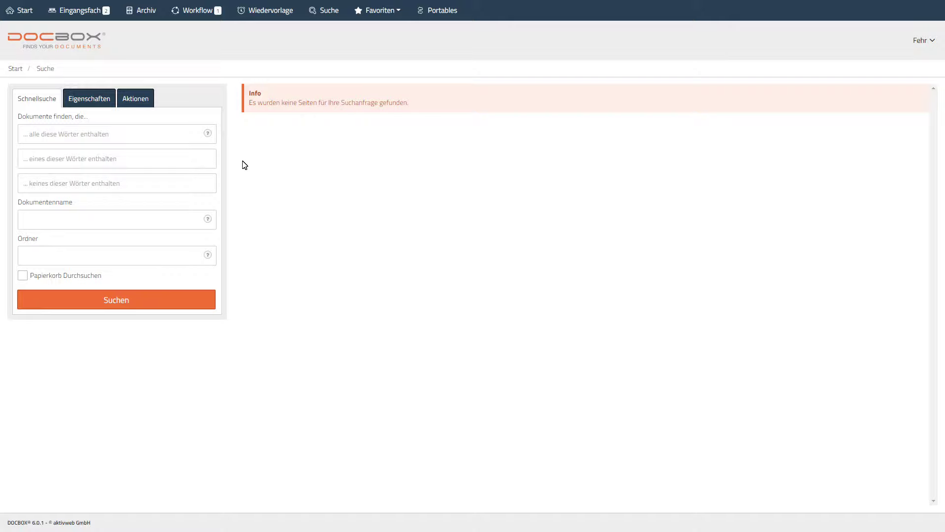
left_click(89, 96)
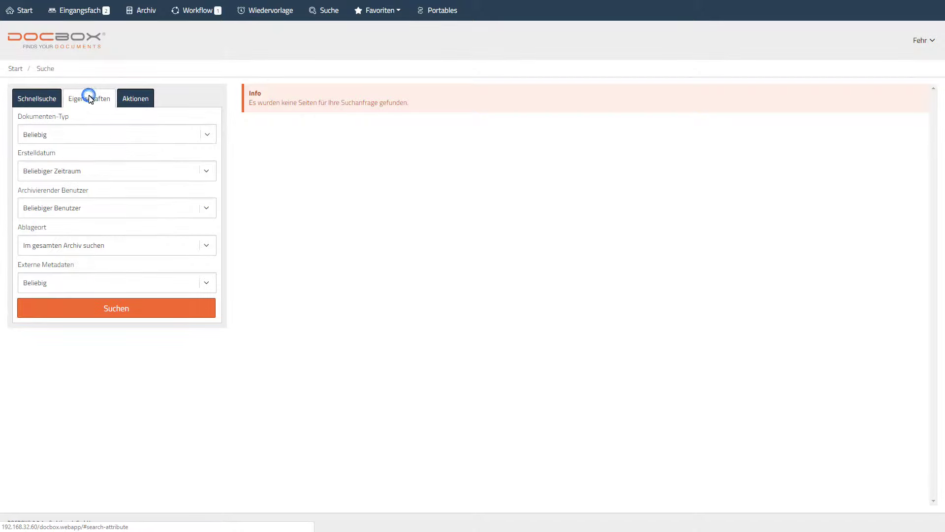
left_click(207, 170)
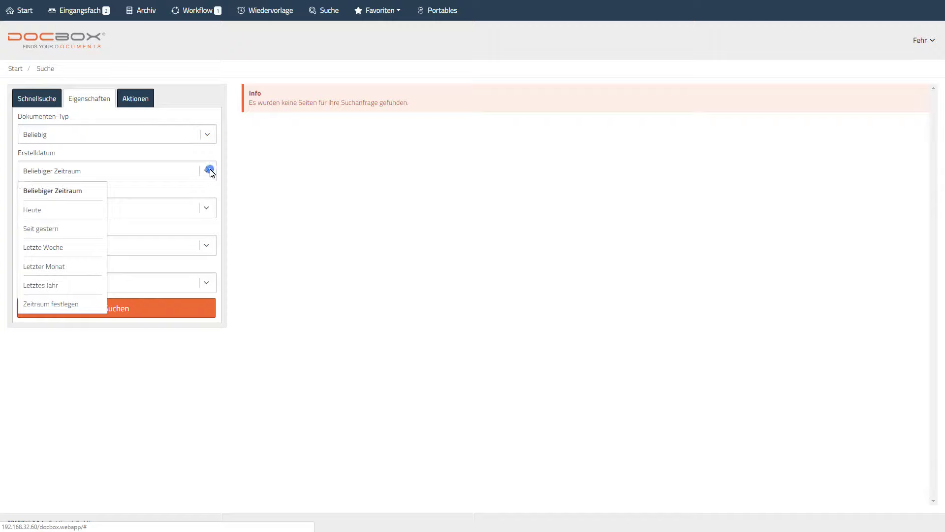
left_click(42, 286)
left_click(129, 205)
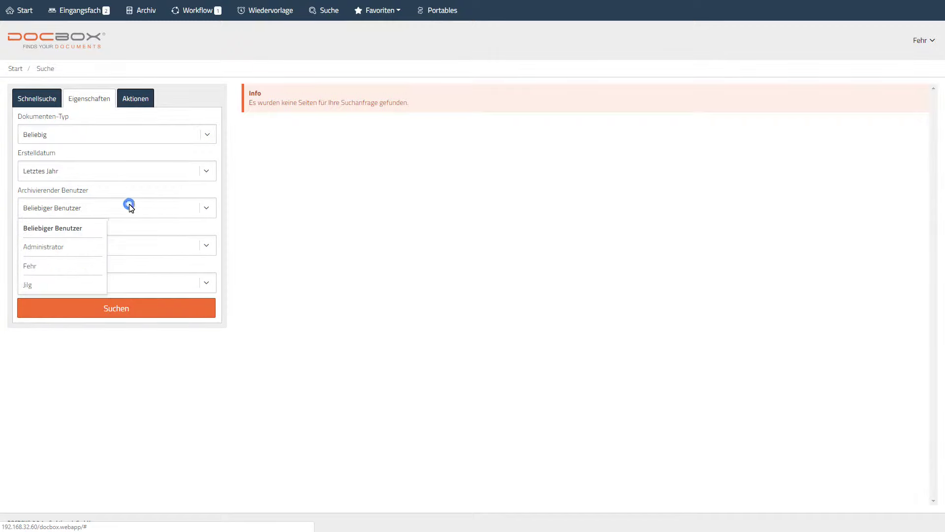
left_click(32, 267)
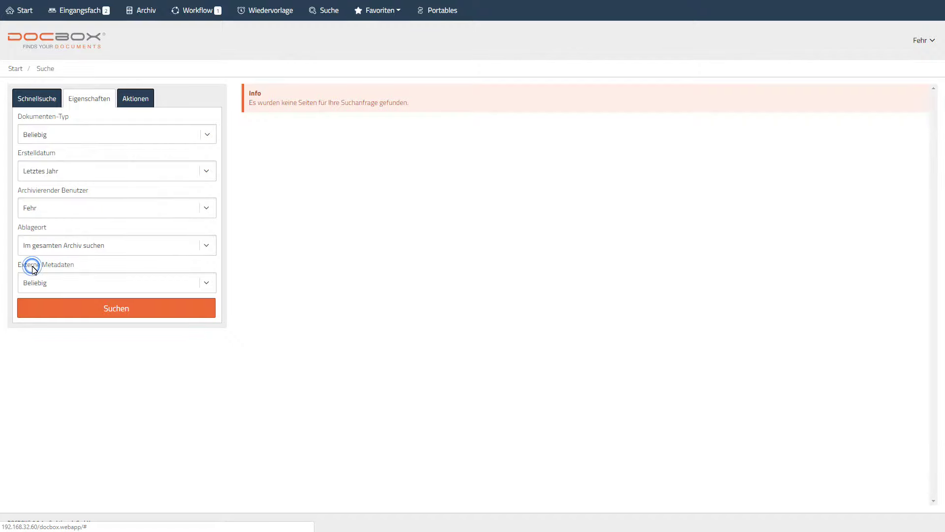
left_click(131, 308)
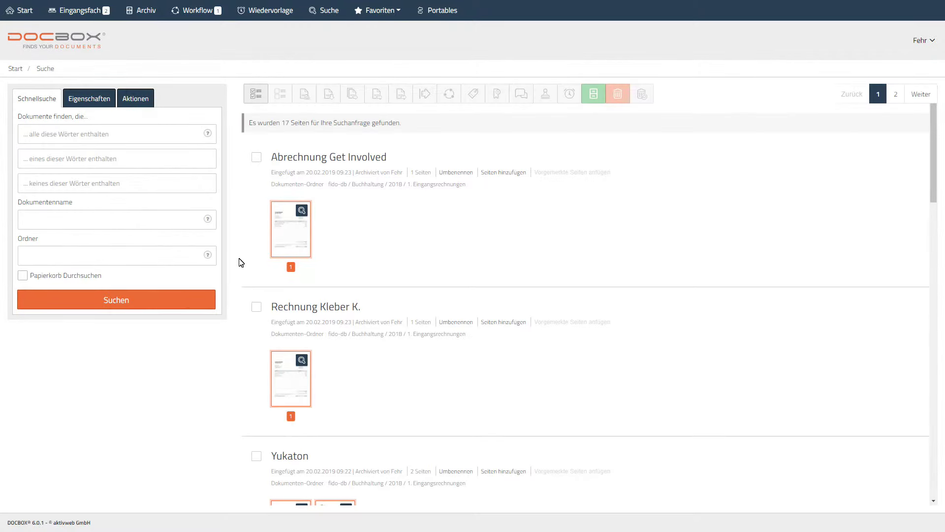
Narrow the current search to documents carrying the Abgelehnt stamp and run it
left_click(140, 98)
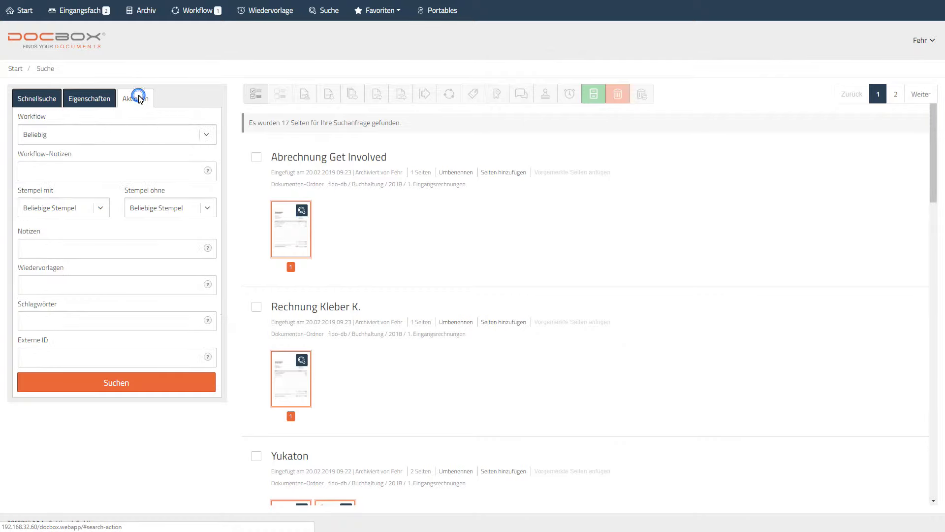
left_click(101, 210)
left_click(27, 227)
left_click(100, 383)
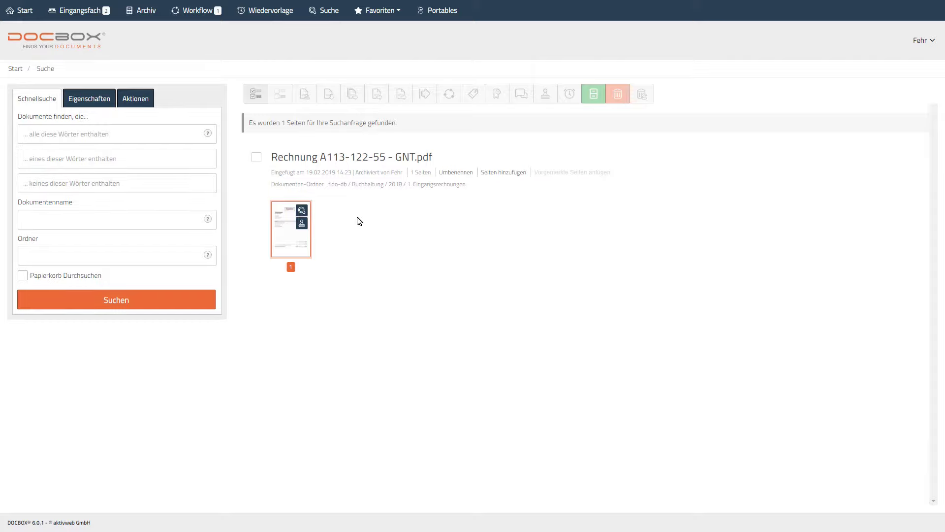
Start a new search for documents created within Letzter Monat that do not carry the Bezahlt! stamp, and run it
left_click(325, 10)
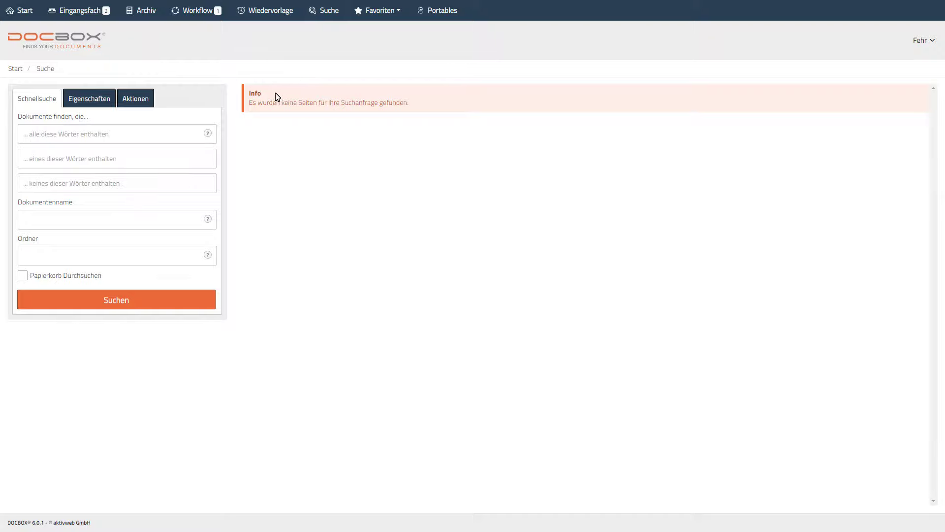
left_click(91, 102)
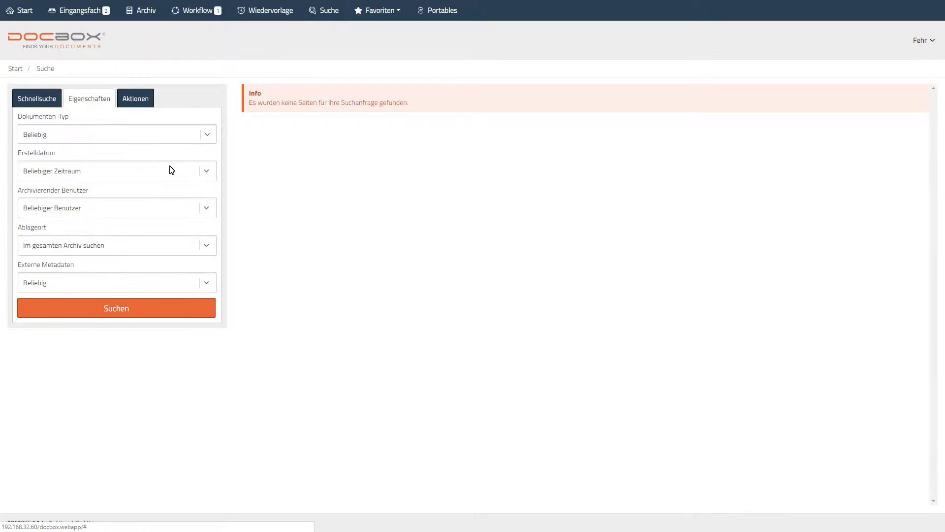
left_click(207, 173)
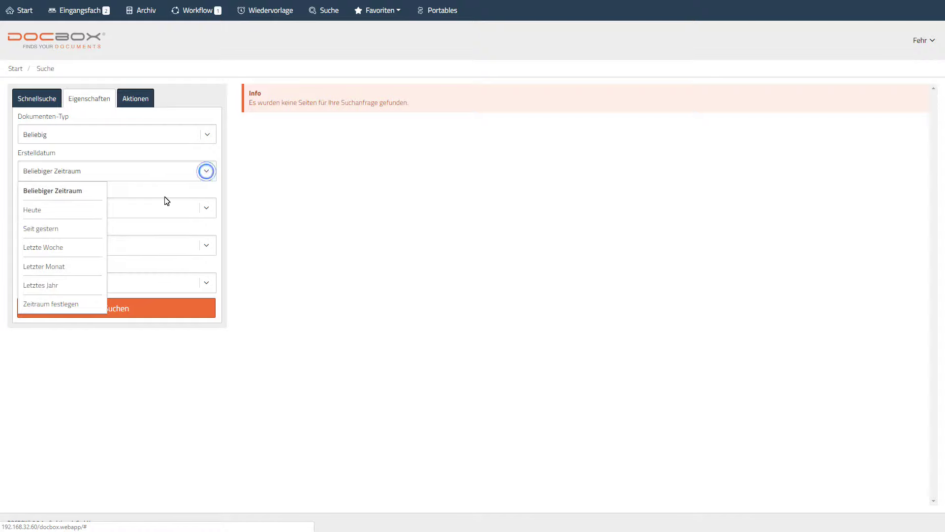
left_click(45, 269)
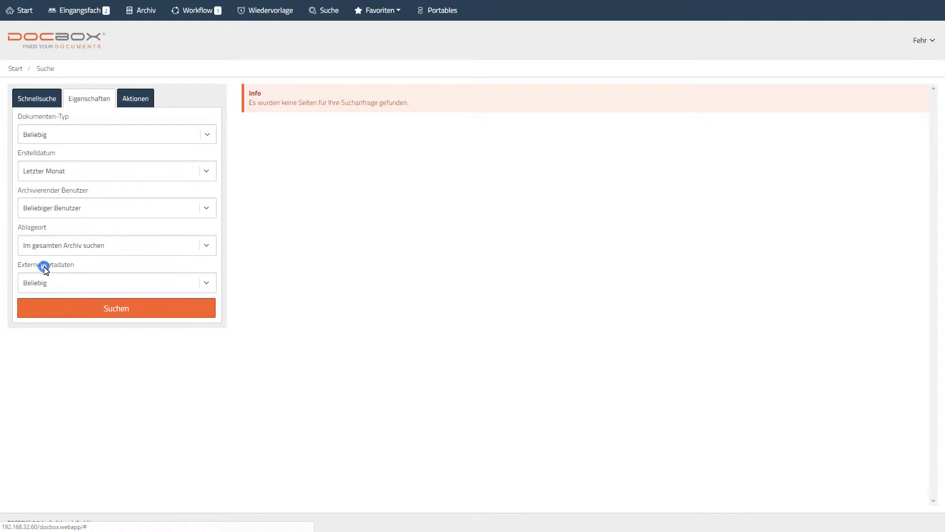
left_click(137, 101)
mouse_move(205, 207)
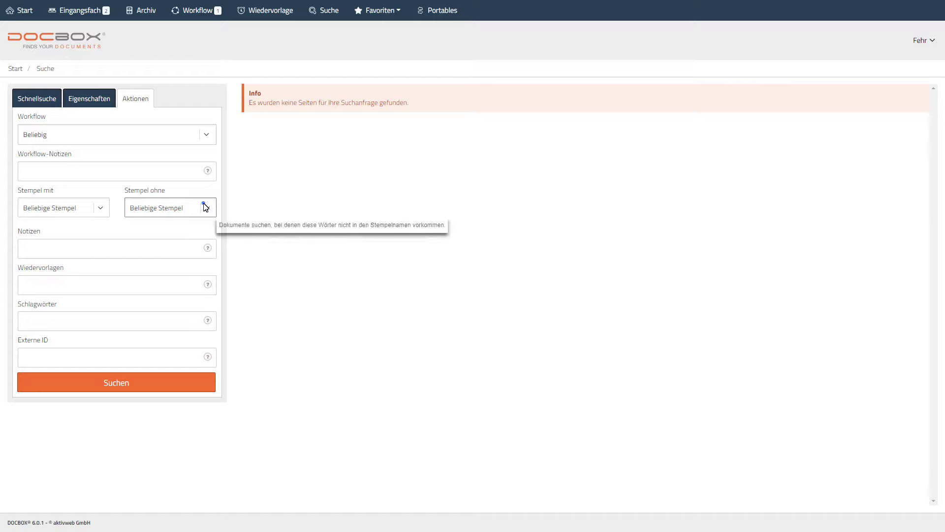
left_click(208, 209)
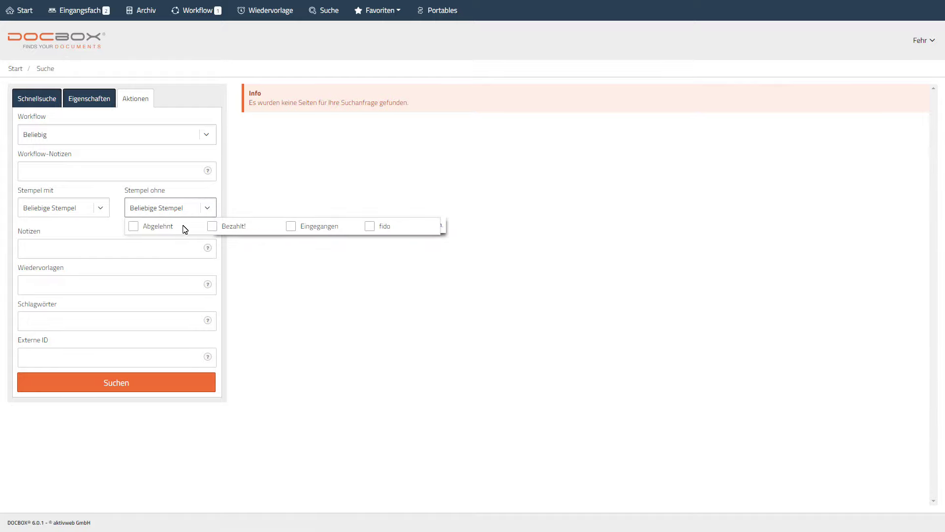
left_click(212, 226)
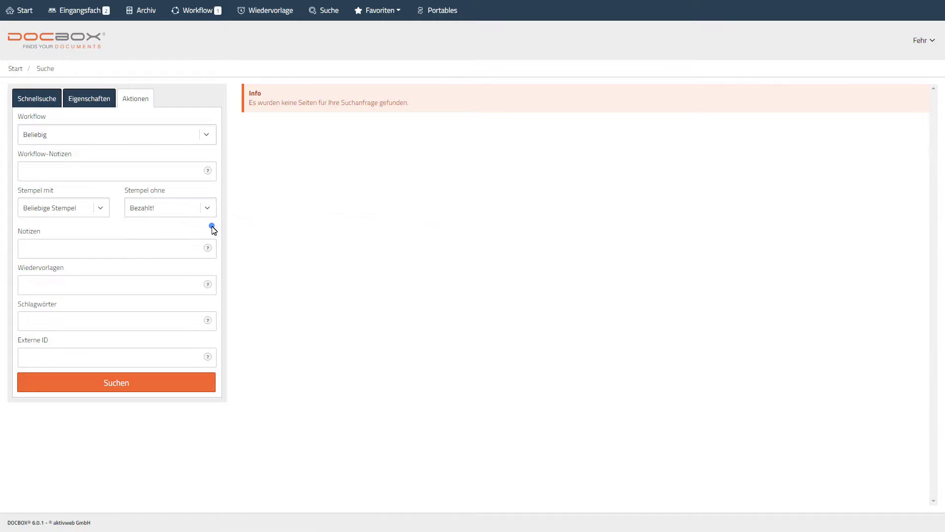
left_click(117, 382)
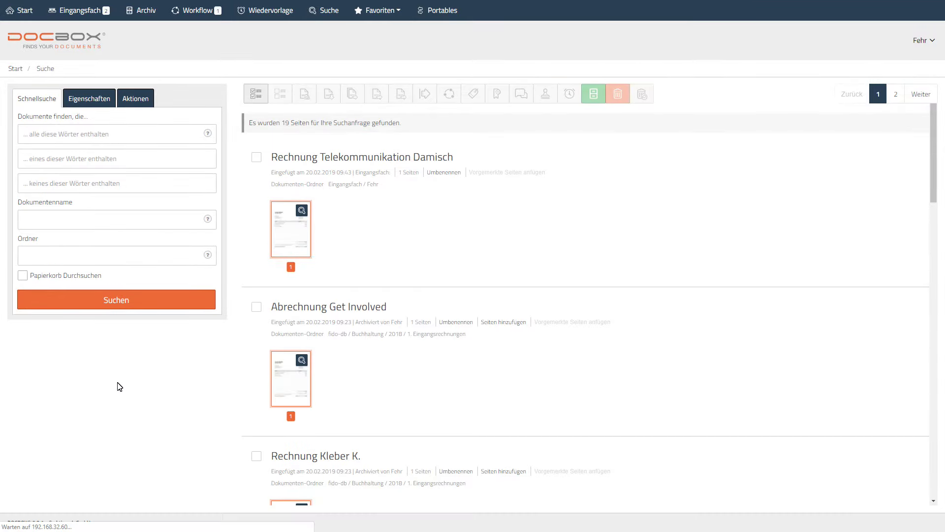
Narrow the search to the storage location Buchhaltung / 2019 / 1. Eingangsrechnungen and run it
left_click(106, 99)
left_click(108, 240)
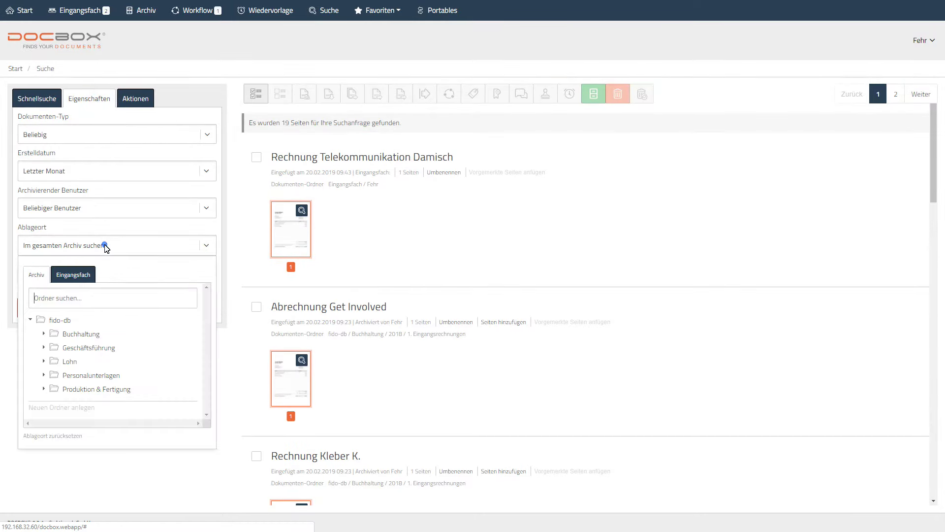
left_click(44, 334)
left_click(57, 361)
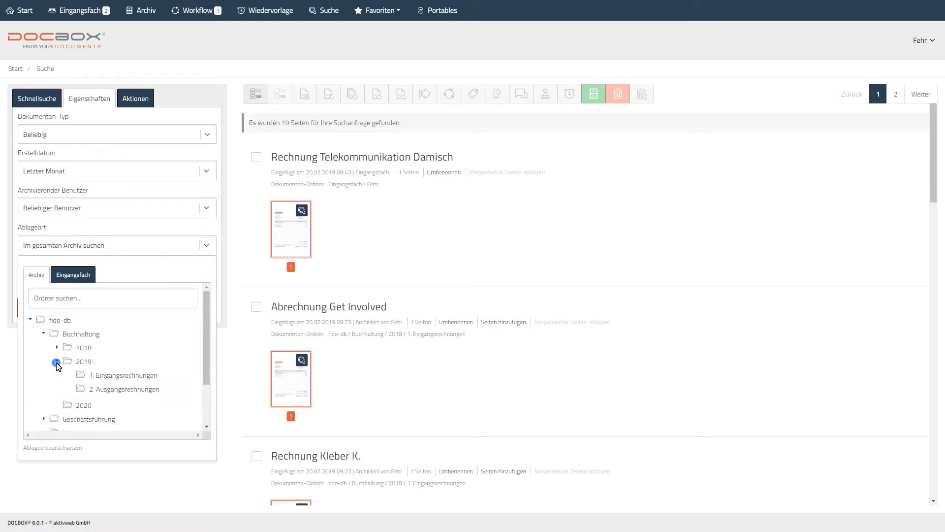
left_click(99, 377)
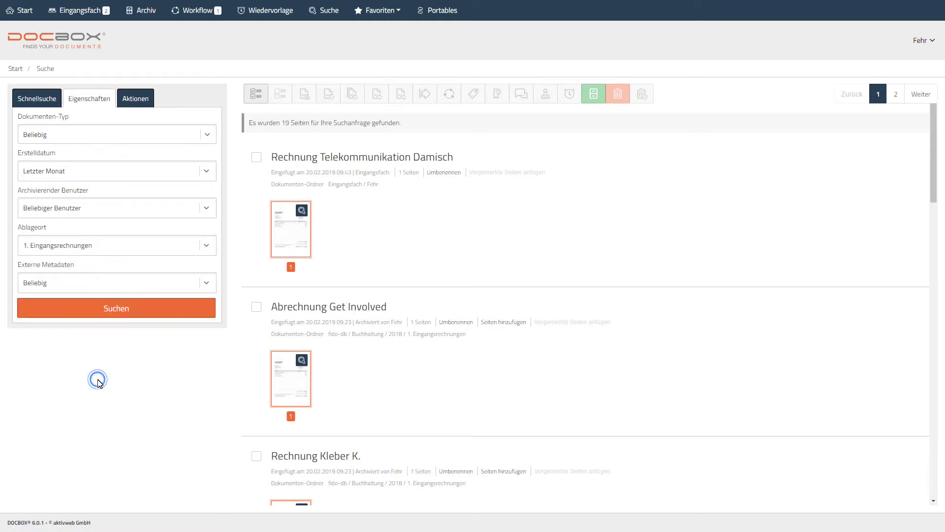
left_click(149, 306)
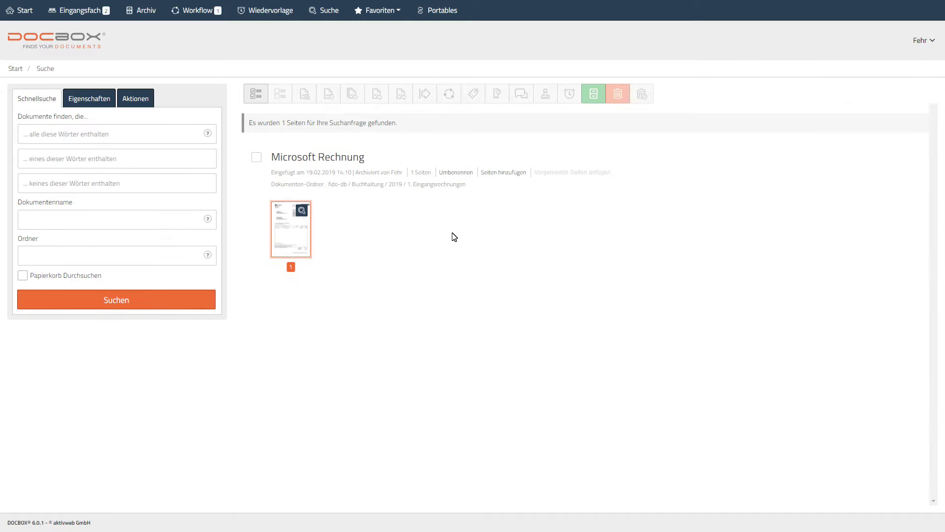